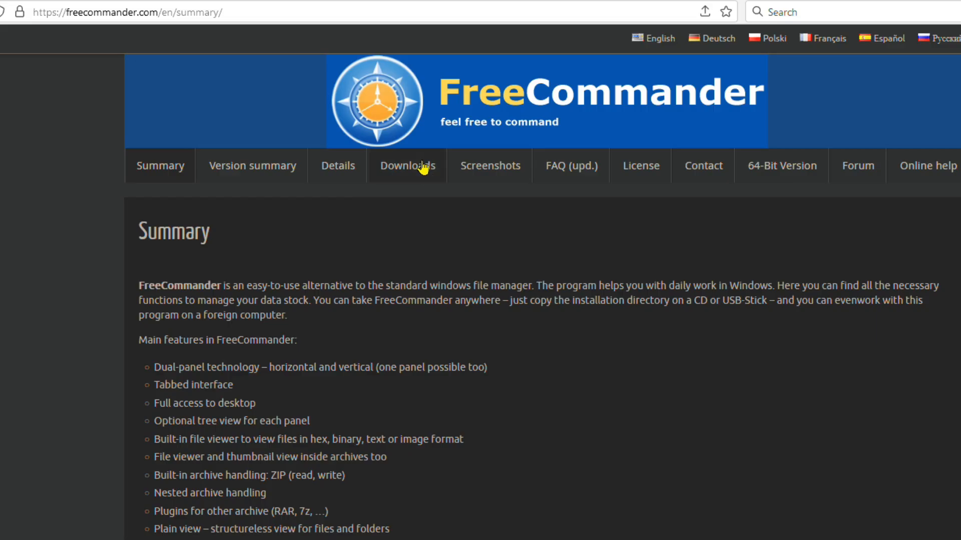
# Open the Downloads page of the FreeCommander website.
pyautogui.click(423, 167)
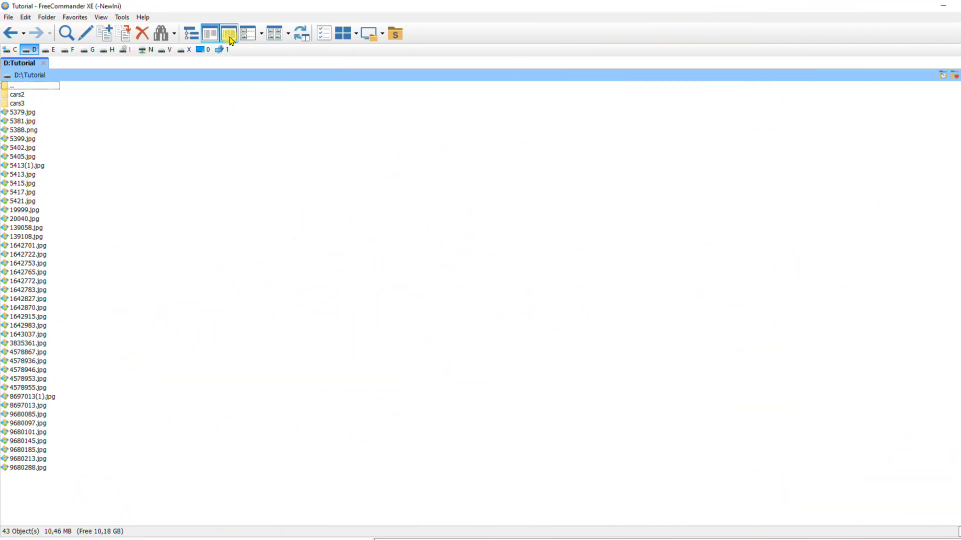
# Look through the D:\Tutorial files in details-with-thumbnails view and switch the folder to thumbnail view.
pyautogui.click(230, 39)
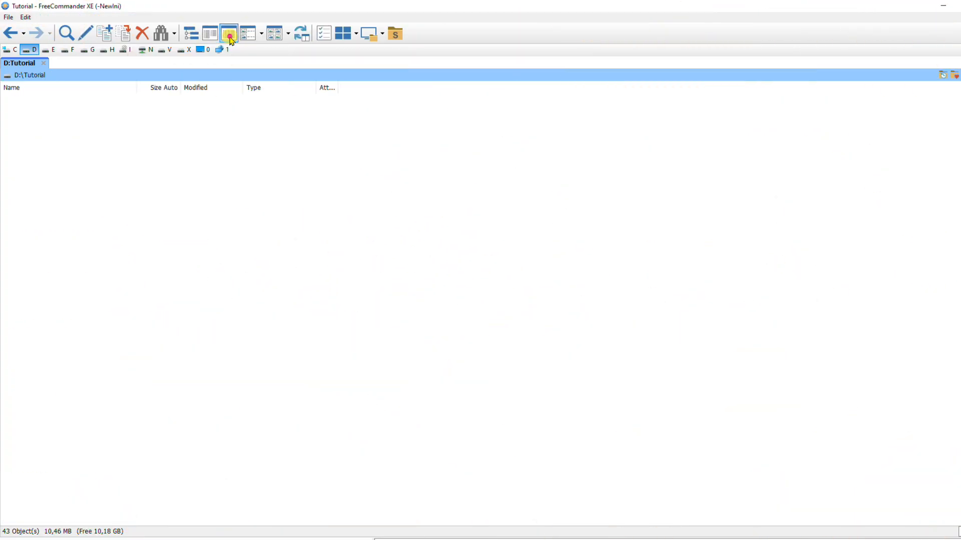
pyautogui.click(249, 36)
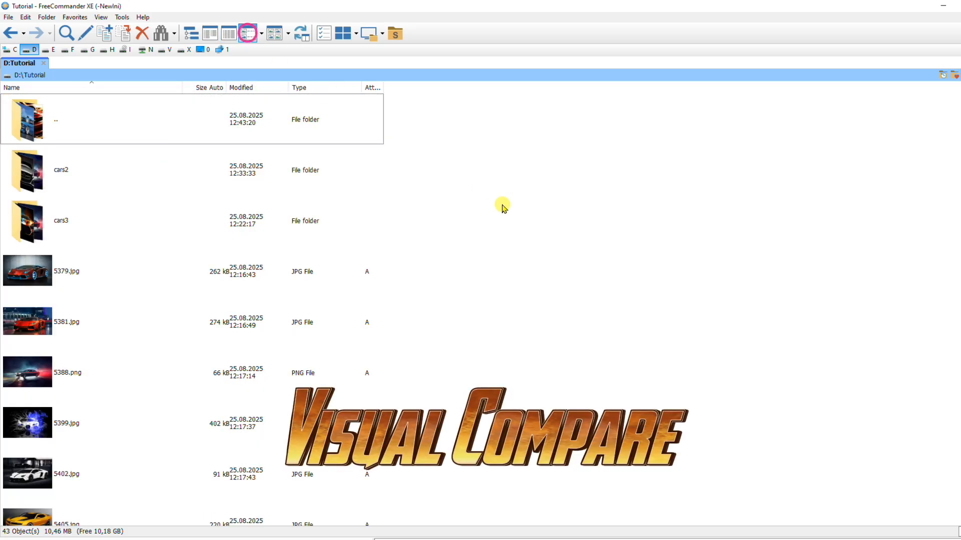
pyautogui.scroll(-9, 548, 211)
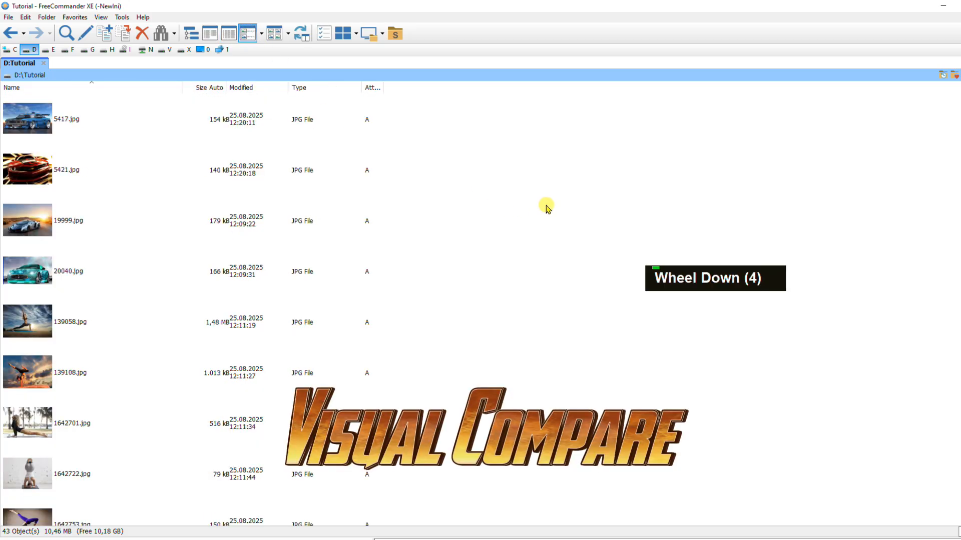
pyautogui.scroll(-1, 546, 208)
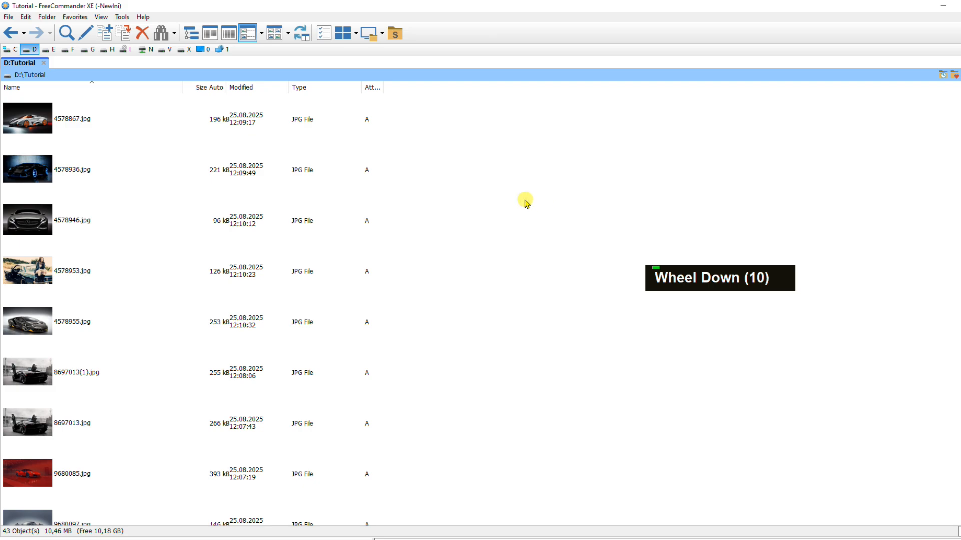
pyautogui.click(281, 39)
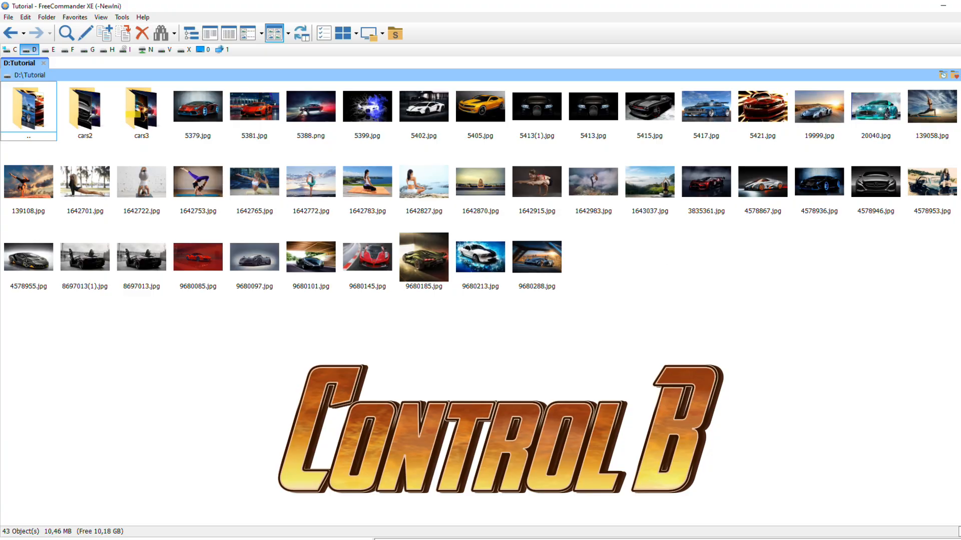
# View the files of all D:\Tutorial subfolders in one flat list and return to the normal folder view.
pyautogui.hotkey('ctrl', 'b')
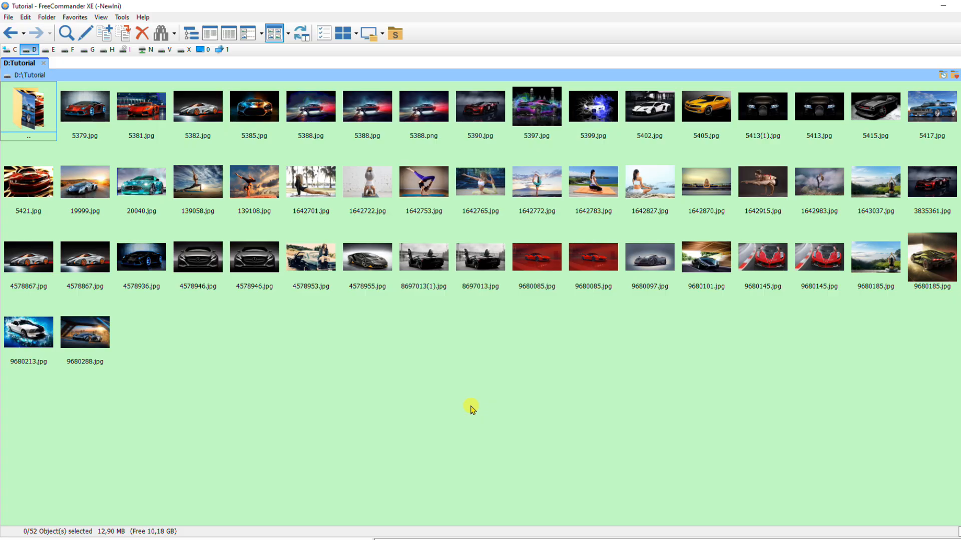
pyautogui.hotkey('ctrl', 'b')
# Search D:\Tutorial and its subfolders for duplicate files with the same file name (without extension), enlarging the search window.
pyautogui.hotkey('ctrl', 'f')
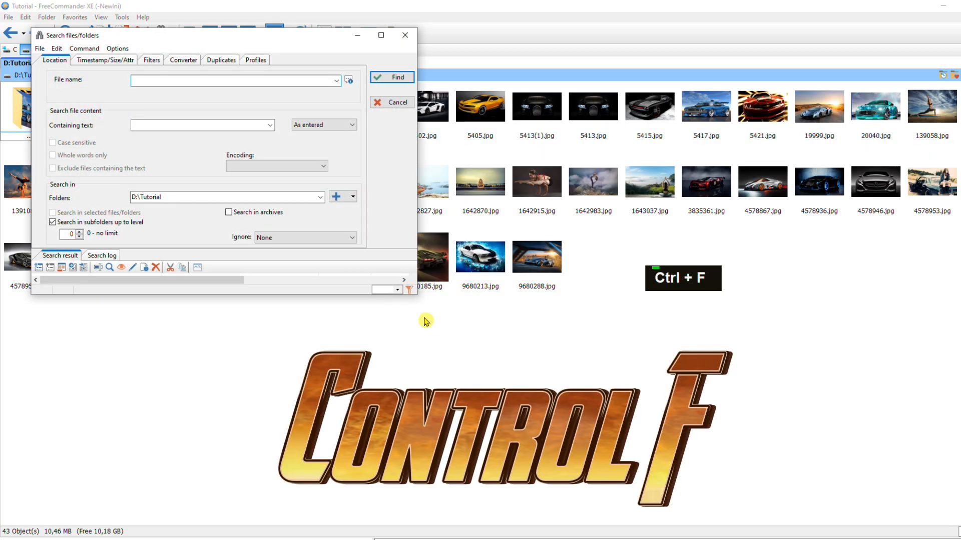
pyautogui.moveTo(415, 293)
pyautogui.mouseDown()
pyautogui.moveTo(547, 389)
pyautogui.moveTo(640, 375)
pyautogui.mouseUp()
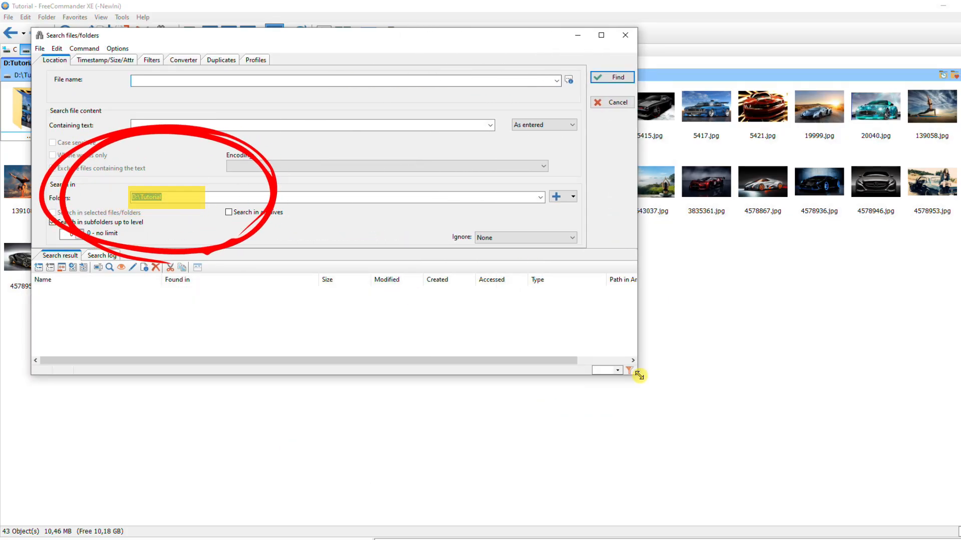
pyautogui.moveTo(639, 375); pyautogui.dragTo(643, 375)
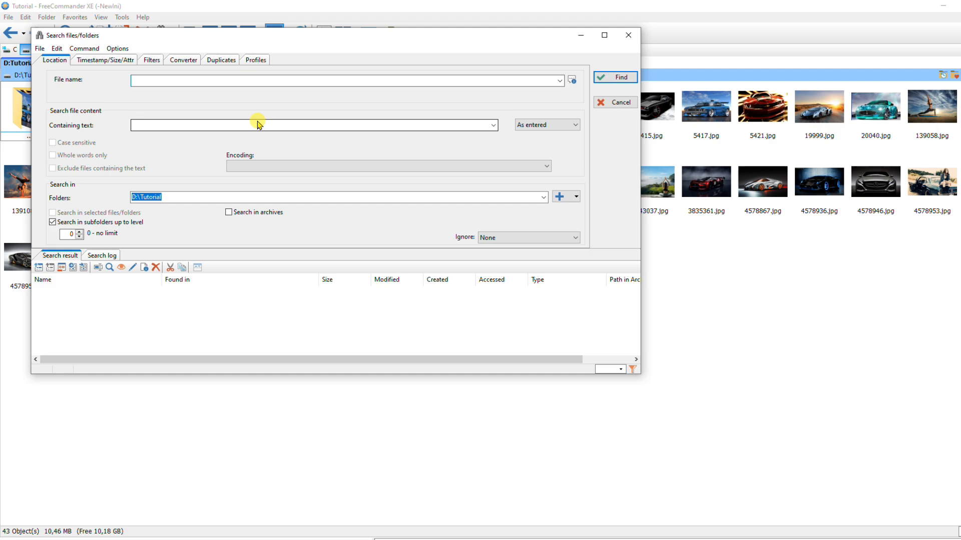
pyautogui.click(222, 60)
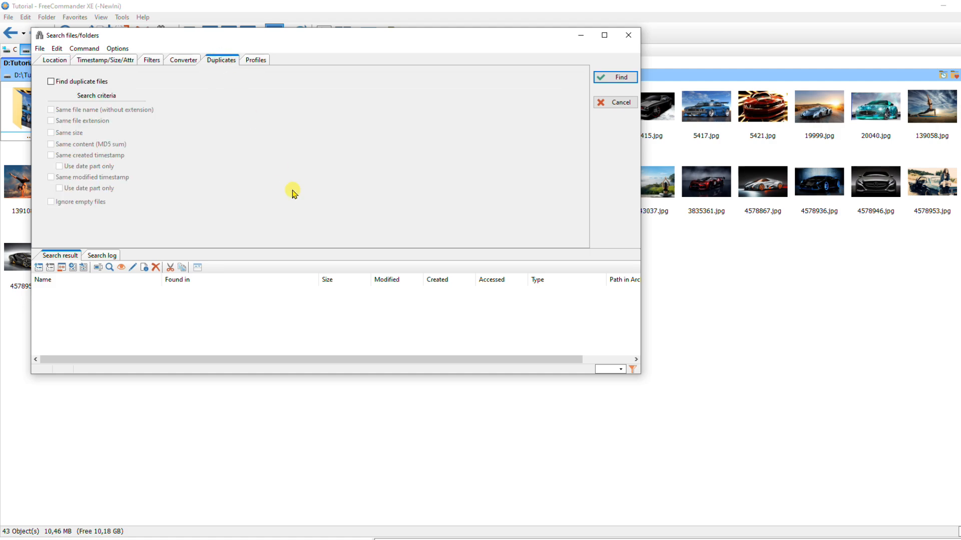
pyautogui.click(96, 82)
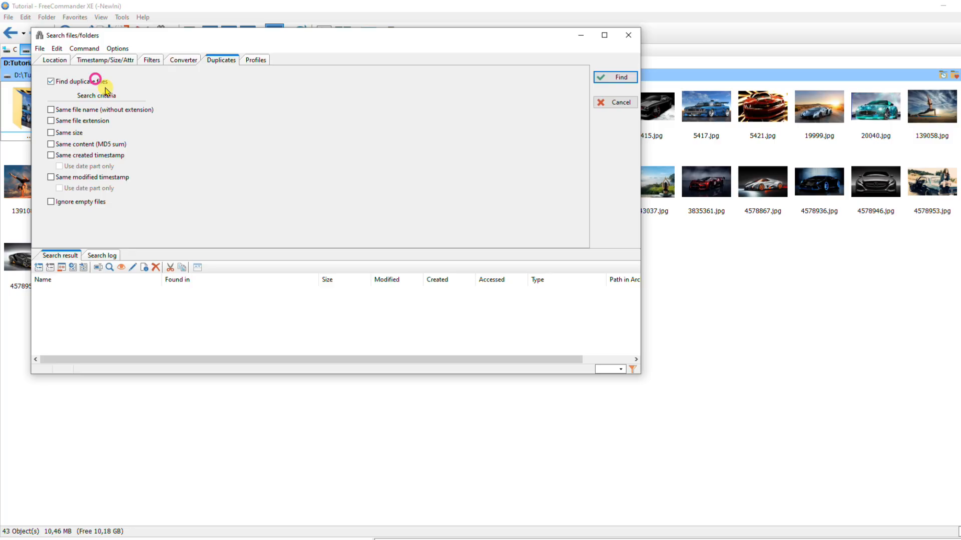
pyautogui.click(82, 111)
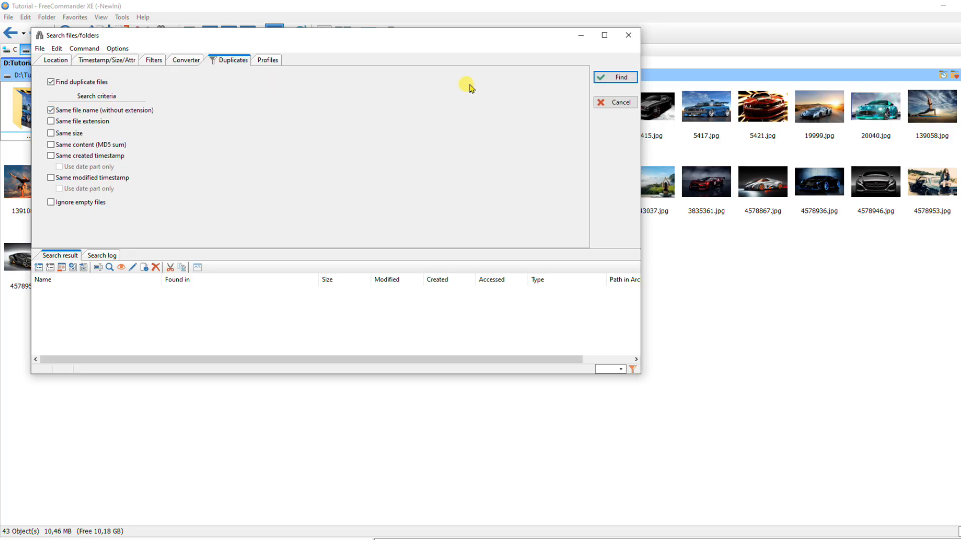
pyautogui.click(613, 77)
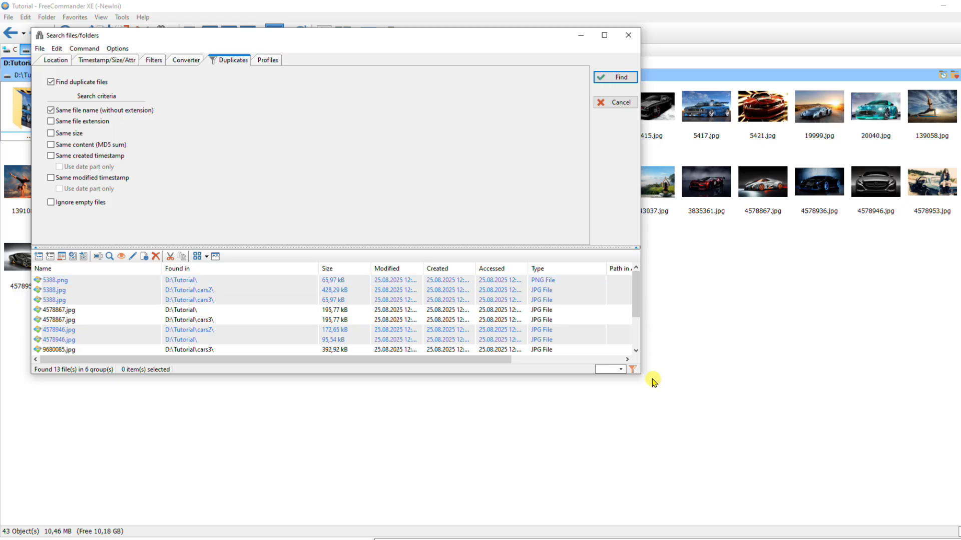
pyautogui.moveTo(642, 376); pyautogui.dragTo(842, 457)
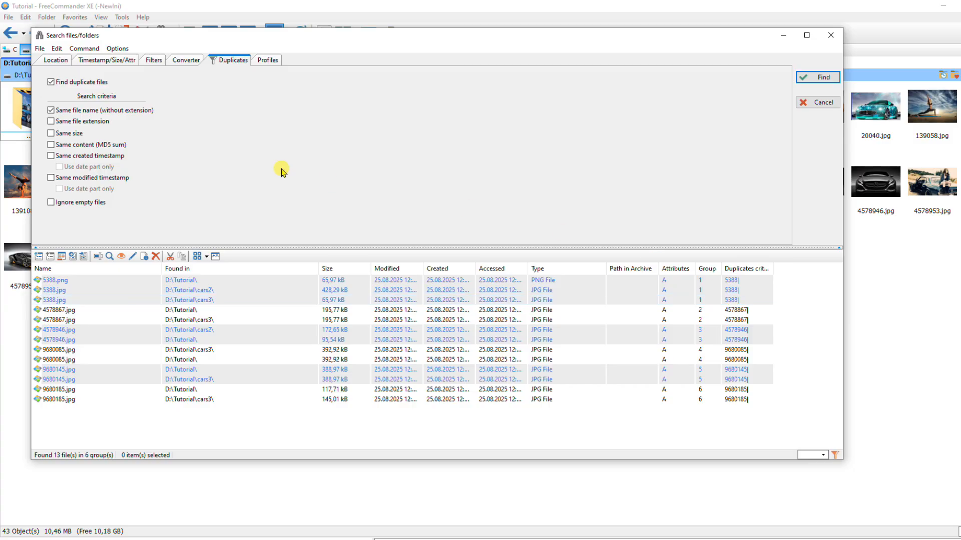
# Narrow the duplicate search by adding the same file extension and same size criteria, and widen the Duplicates criteria column.
pyautogui.click(51, 121)
pyautogui.click(817, 77)
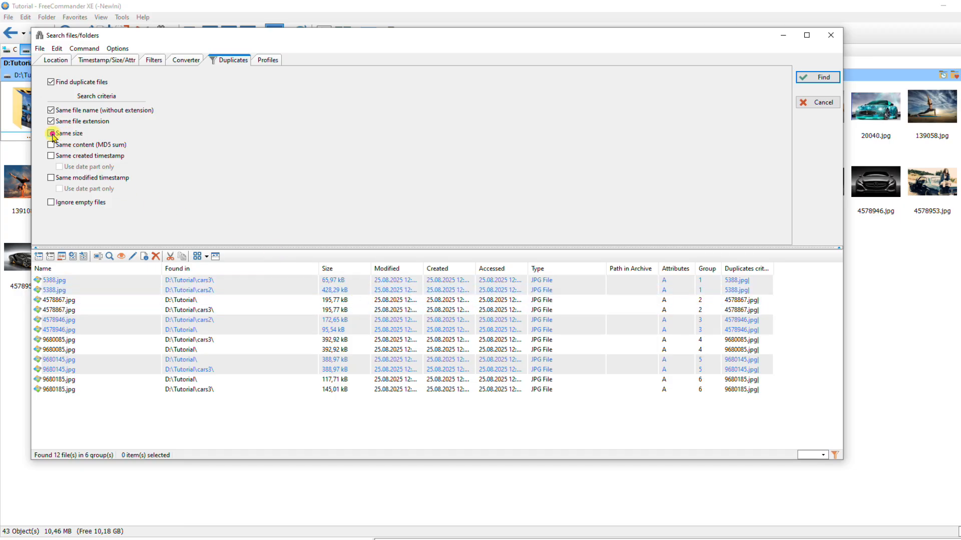
pyautogui.click(52, 133)
pyautogui.click(815, 80)
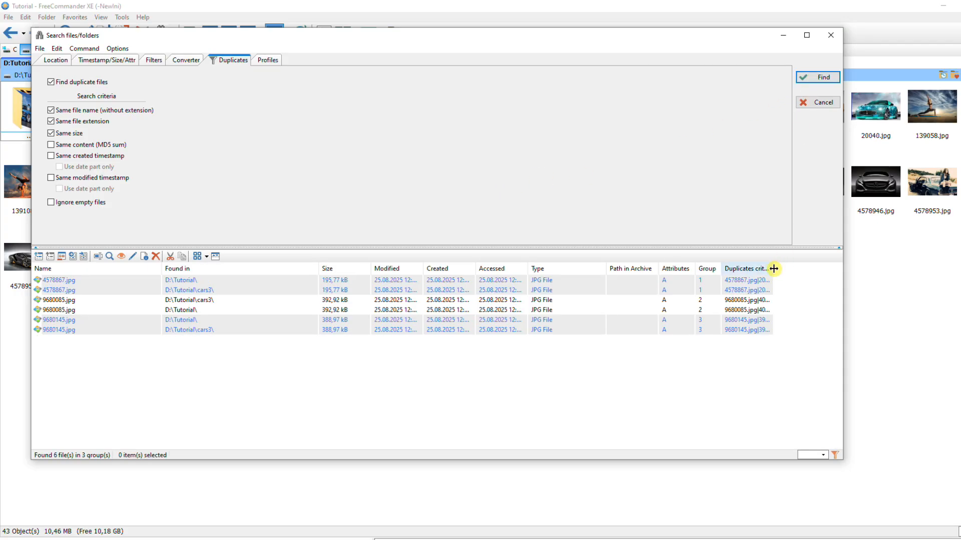
pyautogui.moveTo(774, 268); pyautogui.dragTo(817, 268)
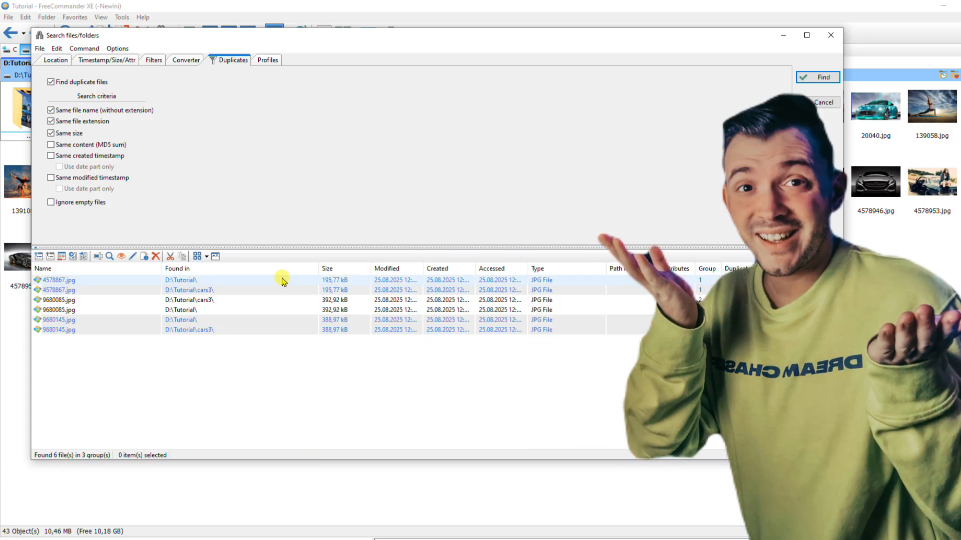
# Search for duplicates by same content (MD5 sum) without the name and extension criteria, and widen the window and Duplicates criteria column.
pyautogui.click(74, 146)
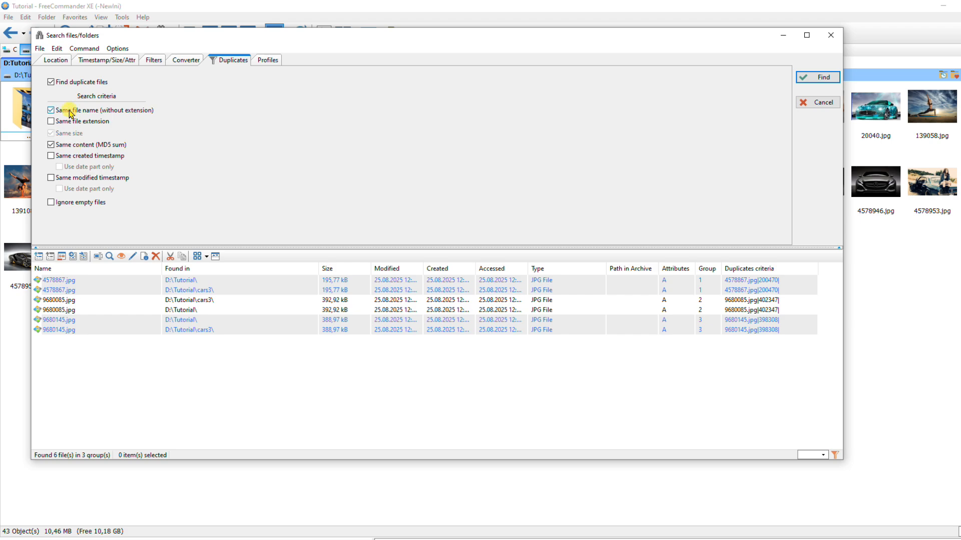
pyautogui.click(70, 111)
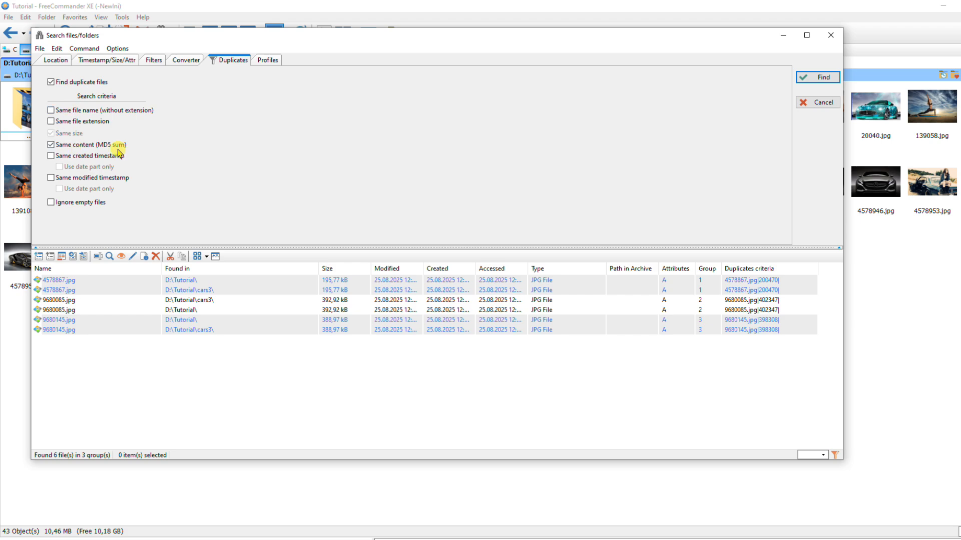
pyautogui.click(824, 78)
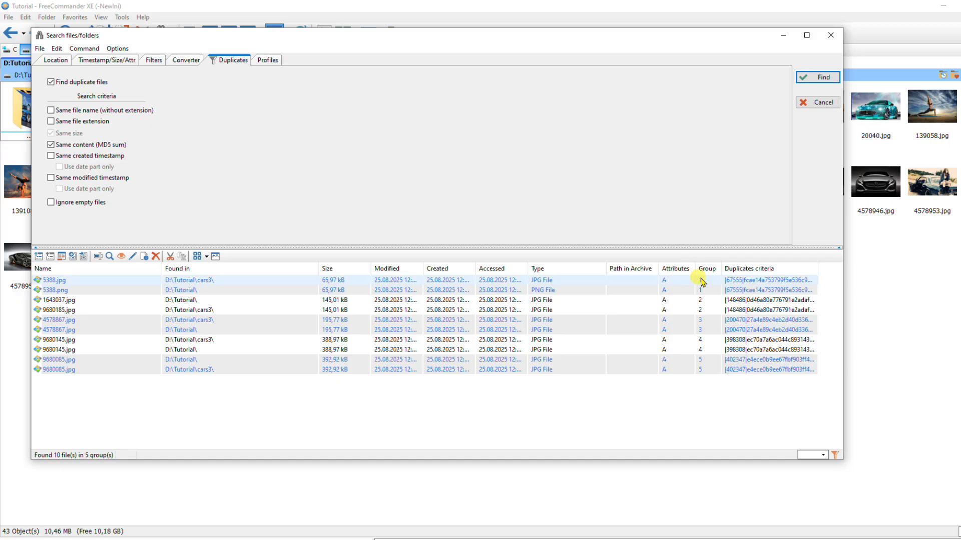
pyautogui.moveTo(818, 268); pyautogui.dragTo(892, 278)
pyautogui.moveTo(830, 269); pyautogui.dragTo(861, 269)
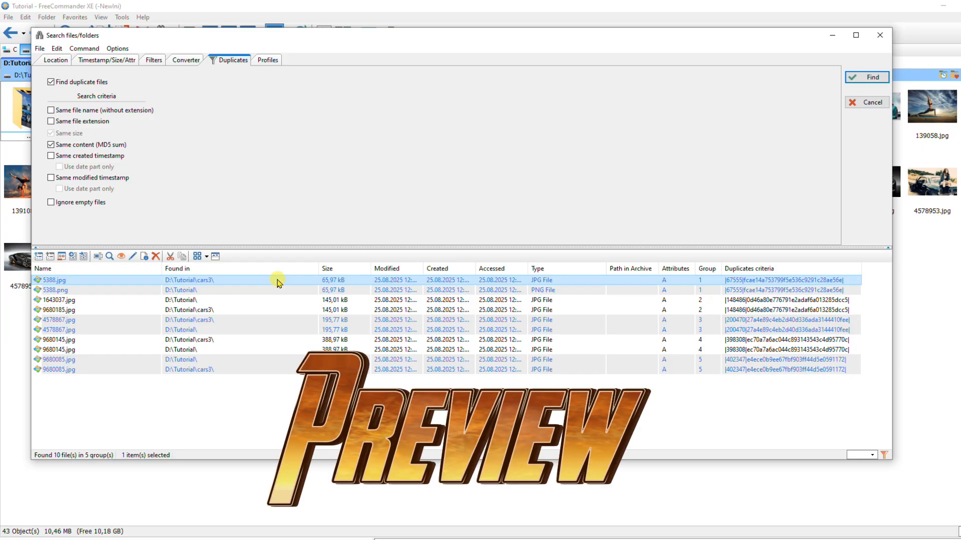
# Preview 5388.jpg and its duplicate 5388.png from the search results.
pyautogui.hotkey('ctrl', 'q')
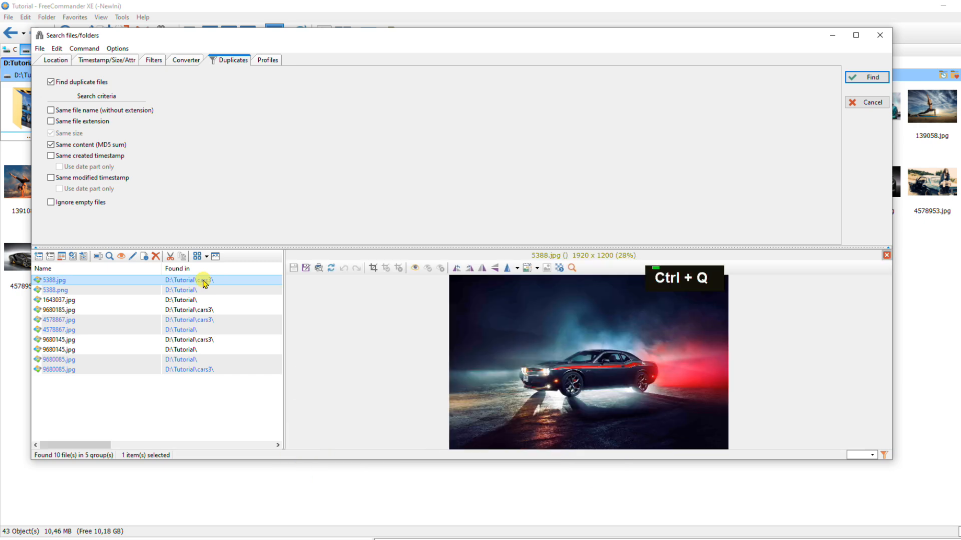
pyautogui.click(143, 290)
pyautogui.hotkey('ctrl', 'q')
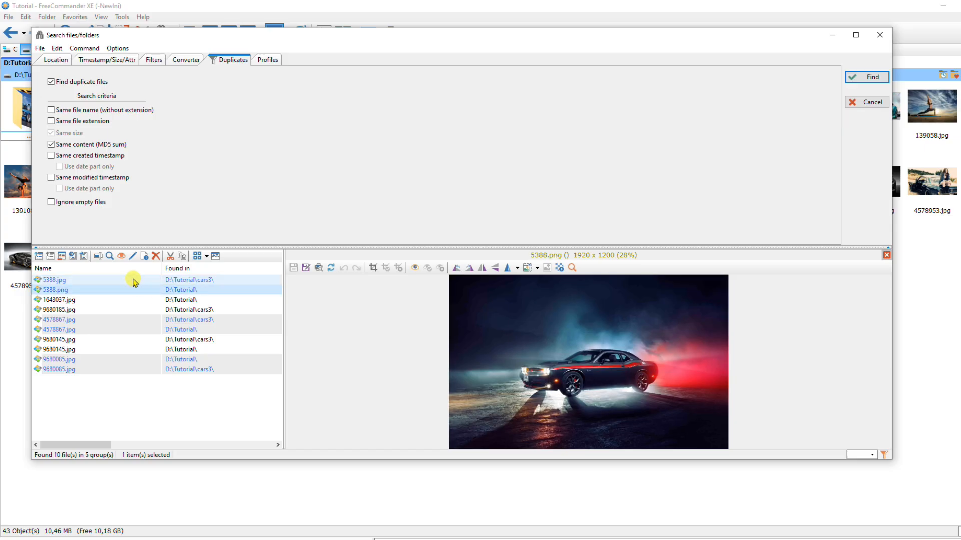
# Move the duplicate 5388.jpg in D:\Tutorial\cars3 to the Recycle Bin.
pyautogui.click(134, 282)
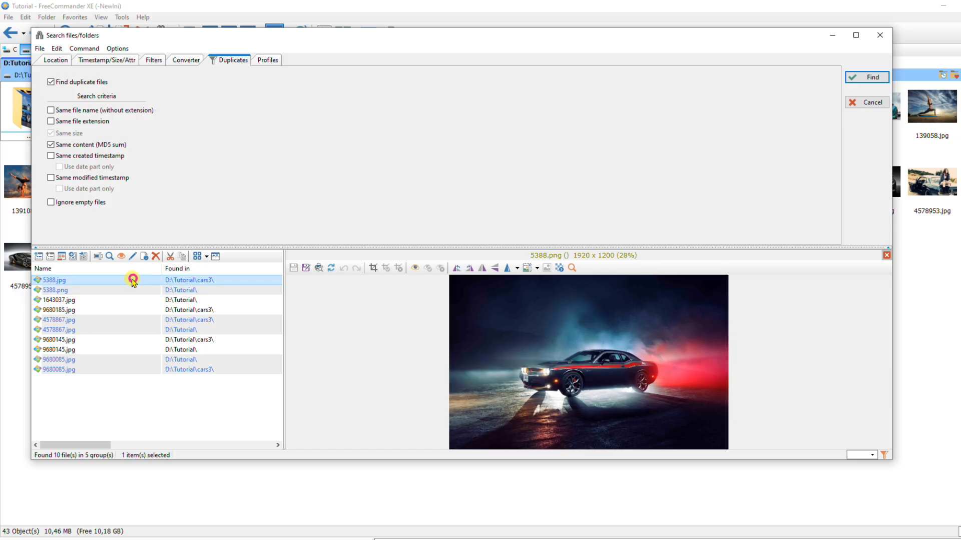
pyautogui.click(157, 257)
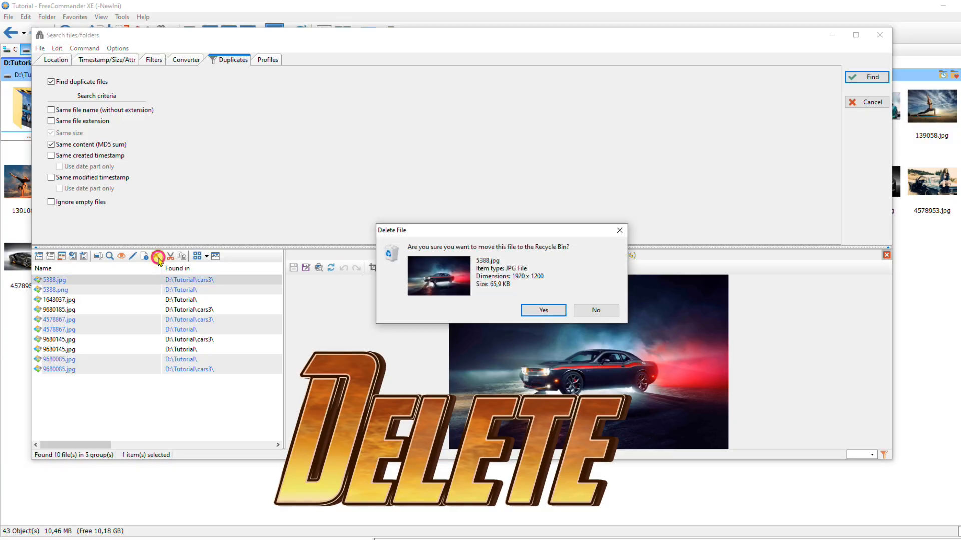
pyautogui.click(541, 311)
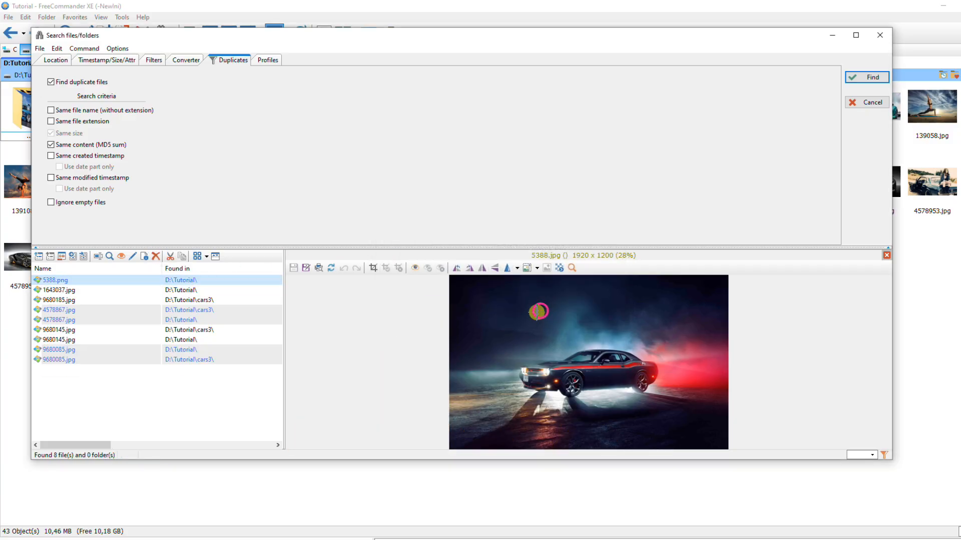
# Compare the previews of 1643037.jpg and 9680185.jpg, and delete 9680185.jpg from D:\Tutorial\cars3.
pyautogui.click(115, 290)
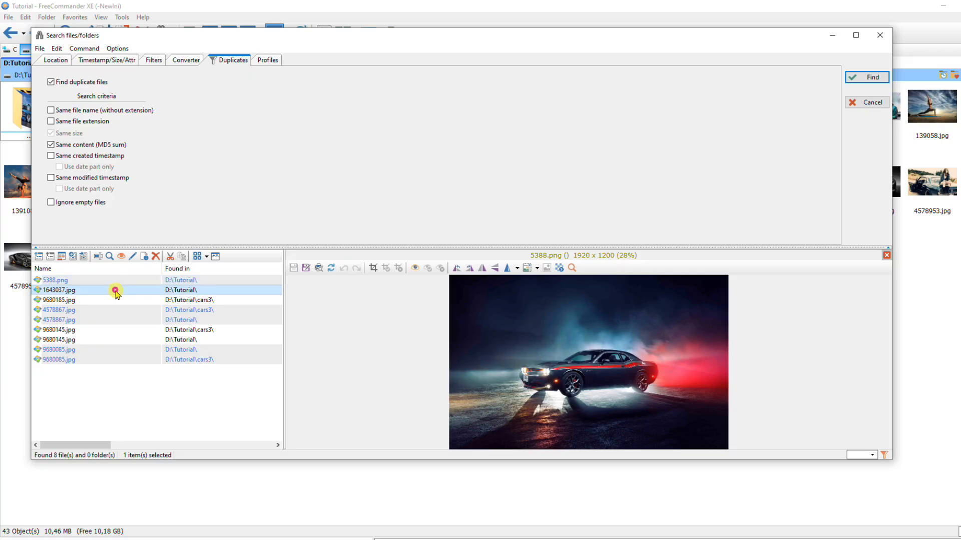
pyautogui.click(116, 300)
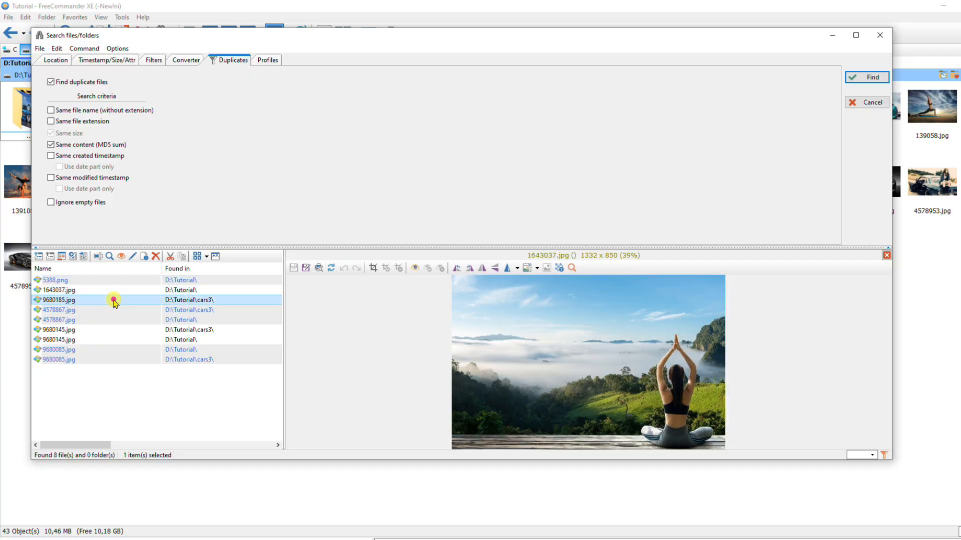
pyautogui.click(156, 257)
pyautogui.click(531, 324)
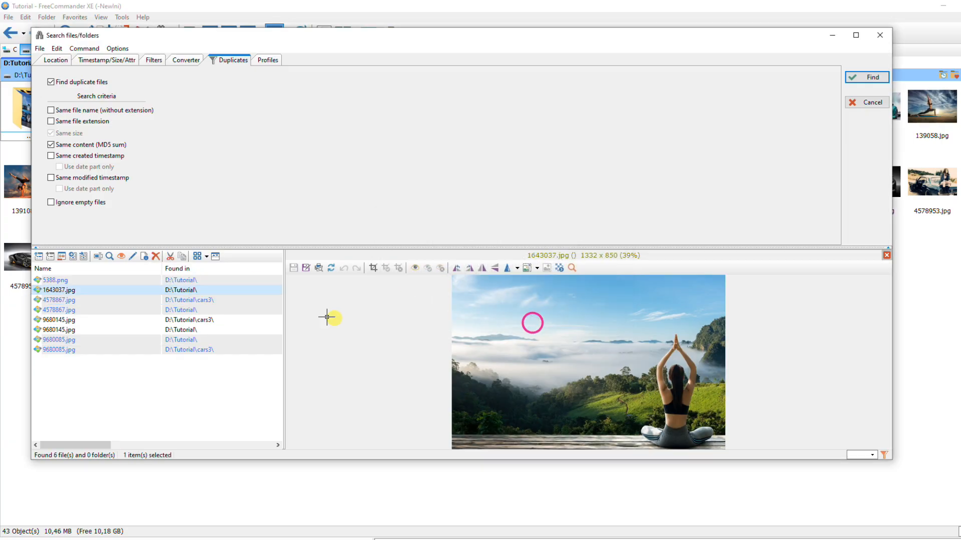
# Delete the duplicates 4578867.jpg in cars3, 9680145.jpg in D:\Tutorial and 9680085.jpg in cars3.
pyautogui.click(132, 302)
pyautogui.click(156, 258)
pyautogui.press('Return')
pyautogui.click(133, 319)
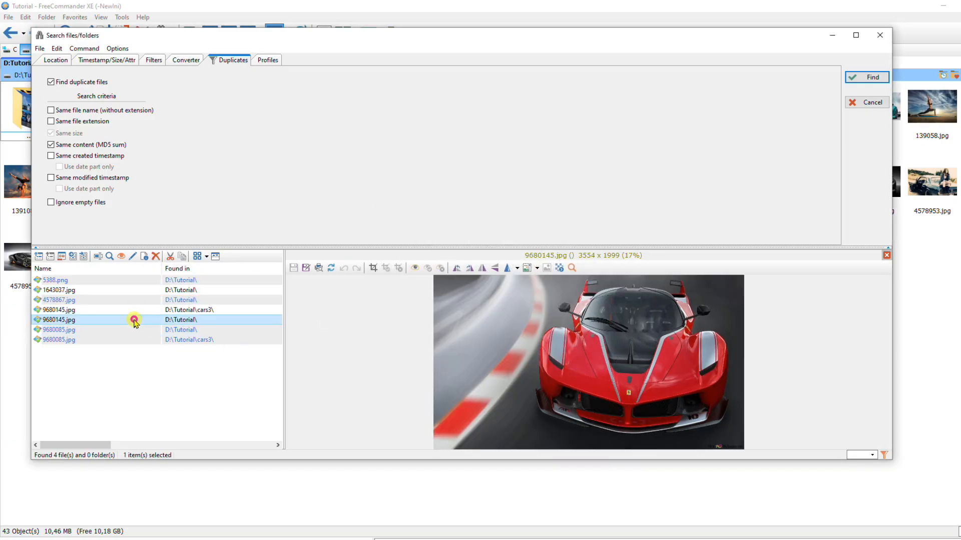
pyautogui.click(156, 256)
pyautogui.press('Return')
pyautogui.click(133, 329)
pyautogui.click(155, 256)
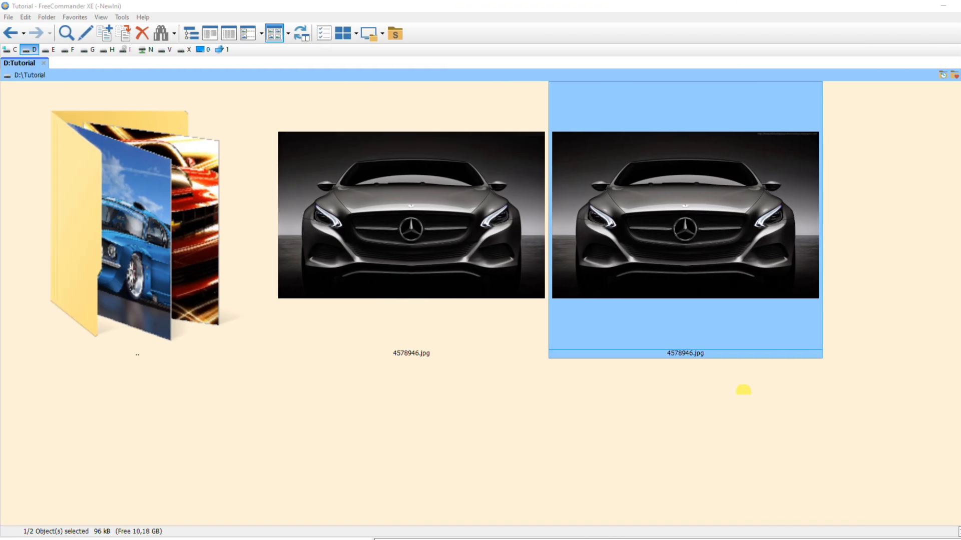
# Select both 4578946.jpg images, from cars2 and D:\Tutorial, and compare them in Beyond Compare.
pyautogui.press('Left')
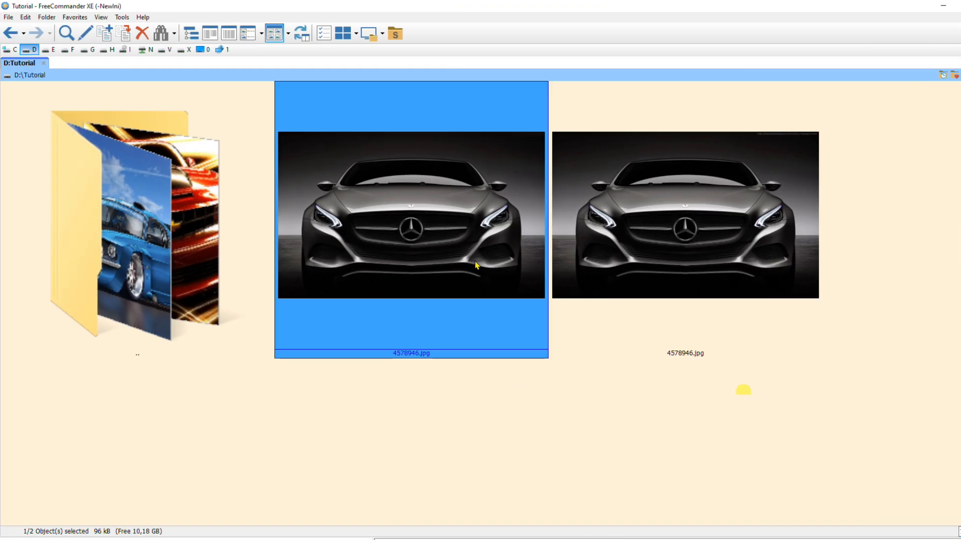
pyautogui.click(629, 251)
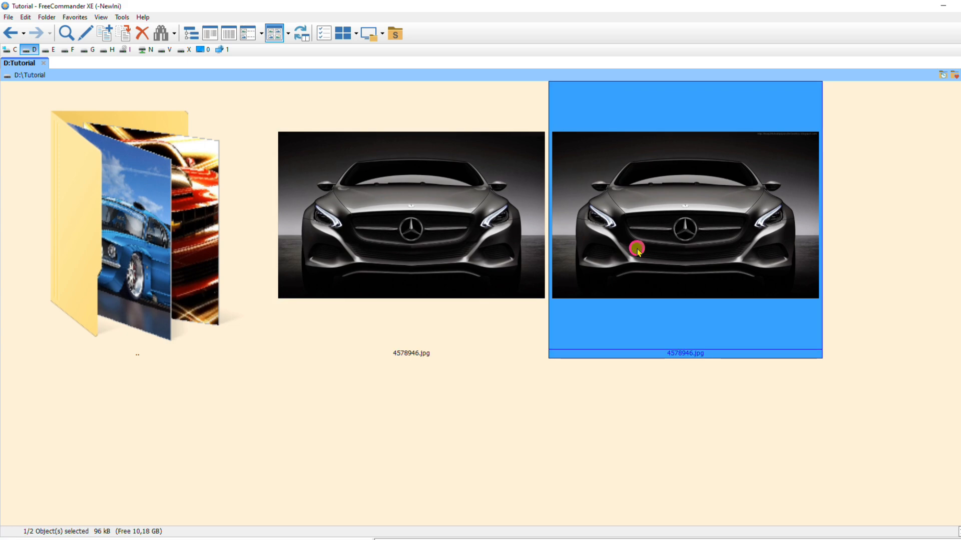
pyautogui.click(509, 251)
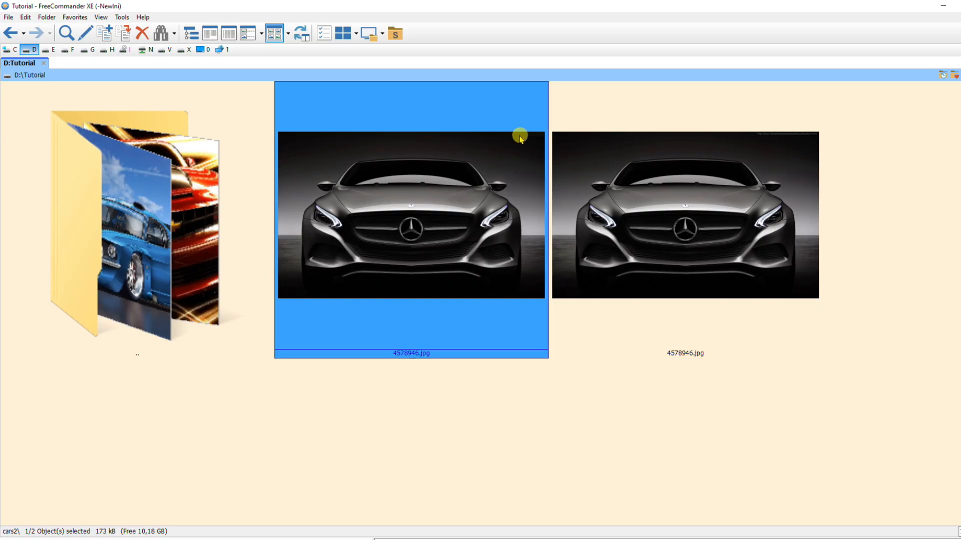
pyautogui.keyDown('shift'); pyautogui.click(666, 222); pyautogui.keyUp('shift')
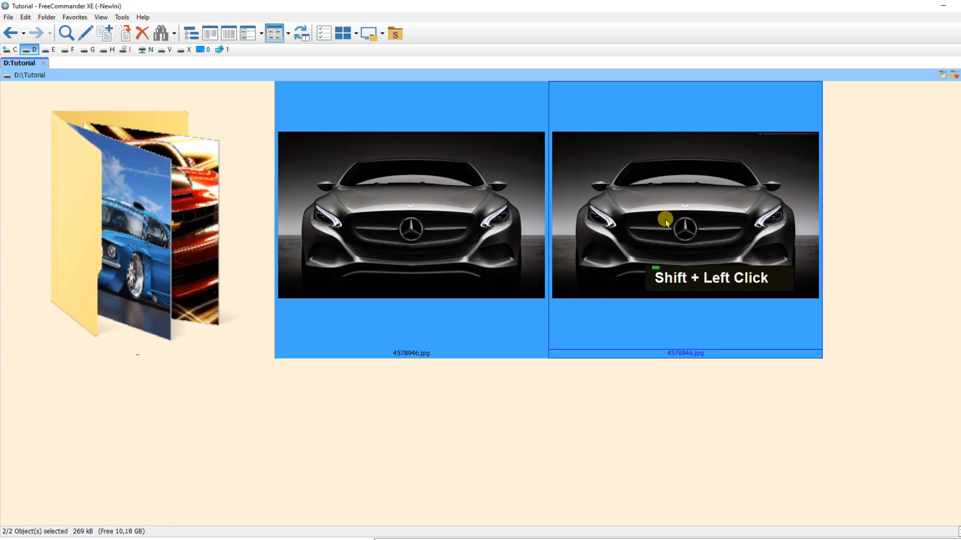
pyautogui.rightClick(666, 222)
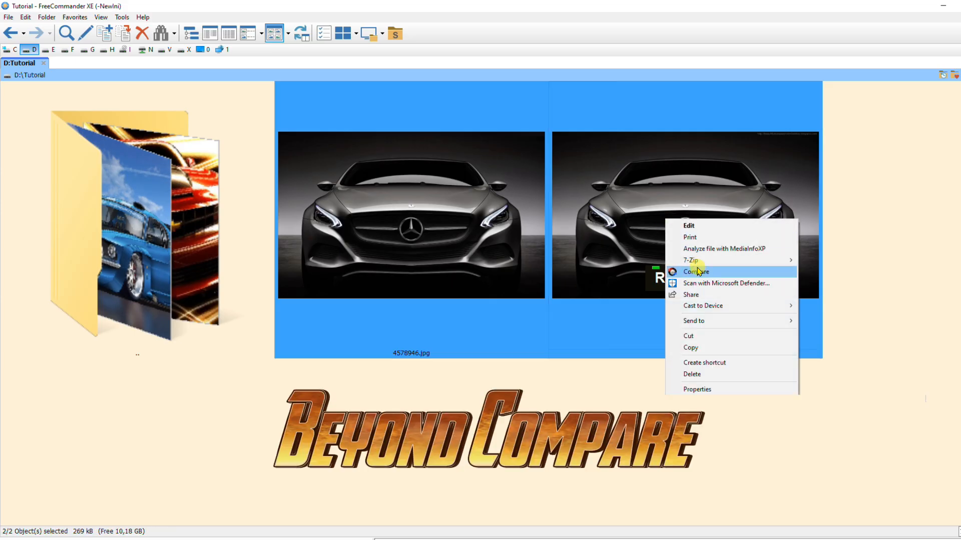
pyautogui.click(699, 272)
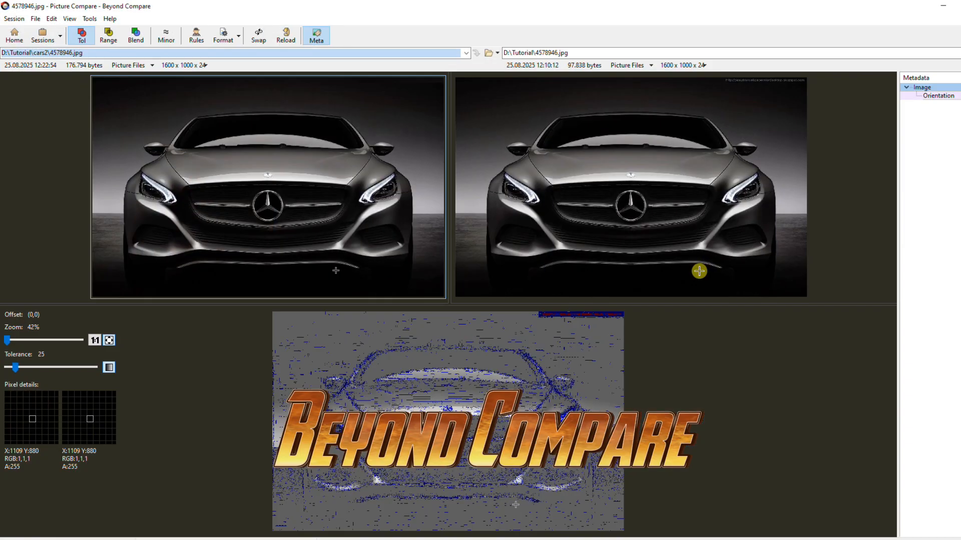